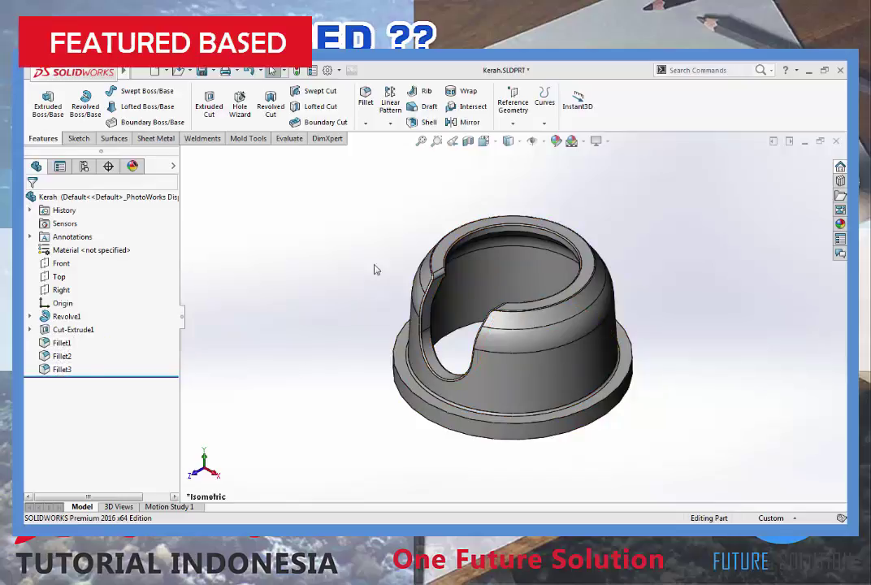
Step: Roll the Kerah part back and forward, then expand Revolve1 and Cut-Extrude1 to reveal their sketches
mouse_move(101, 375)
left_mouse_down()
mouse_move(101, 332)
mouse_move(138, 316)
left_mouse_up()
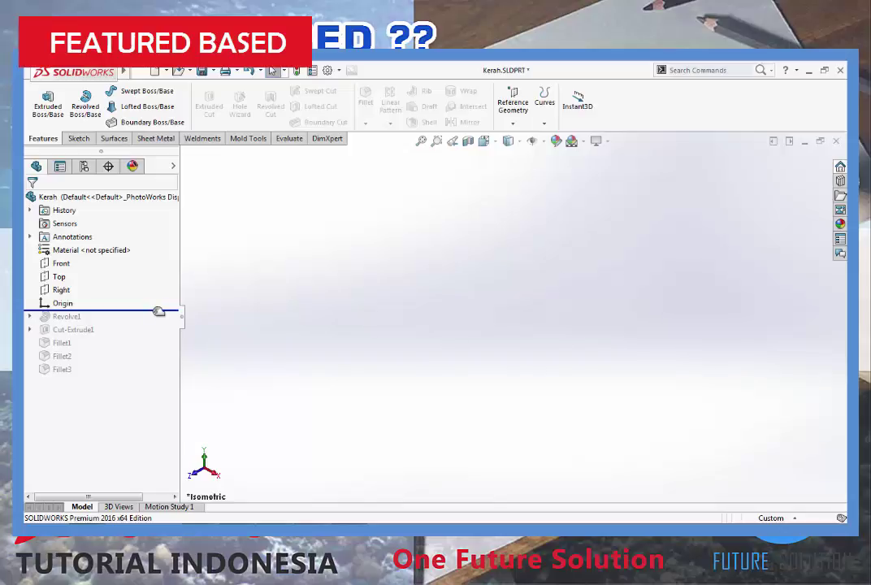
left_click_drag(157, 311, 143, 375)
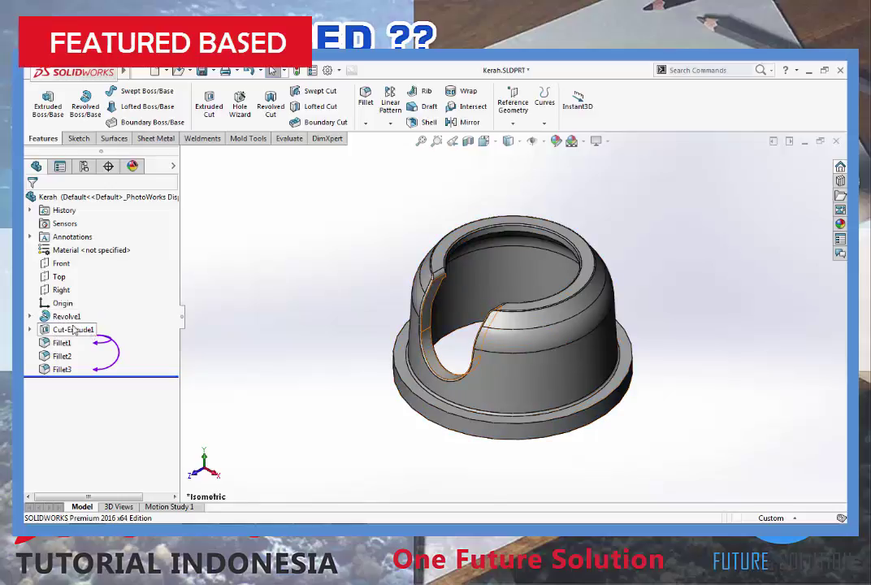
left_click(30, 317)
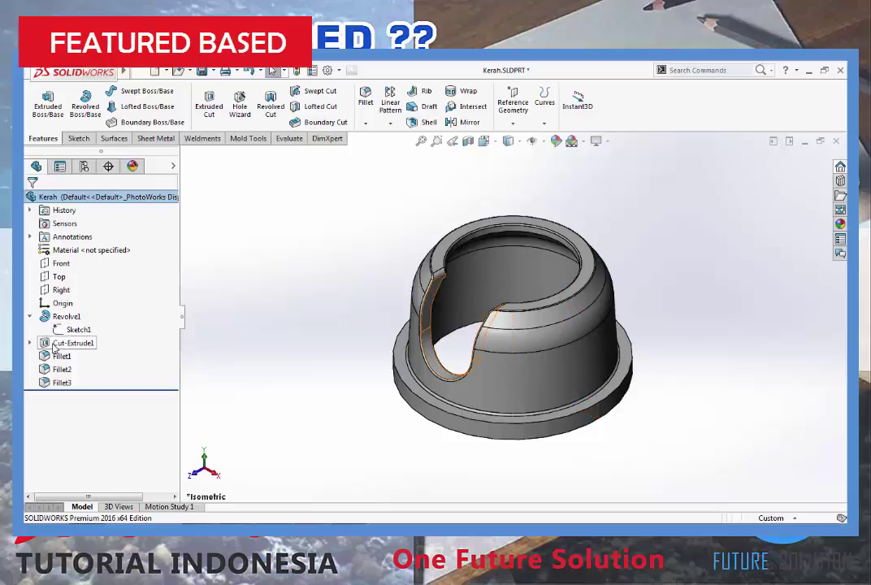
left_click(30, 343)
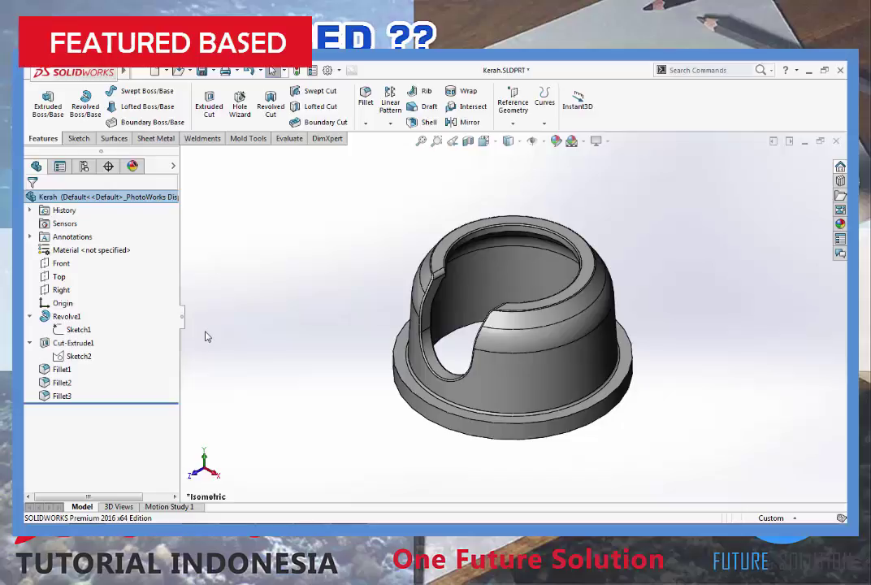
Step: Collapse the Revolve1 and Cut-Extrude1 branches in the FeatureManager tree
left_click(30, 316)
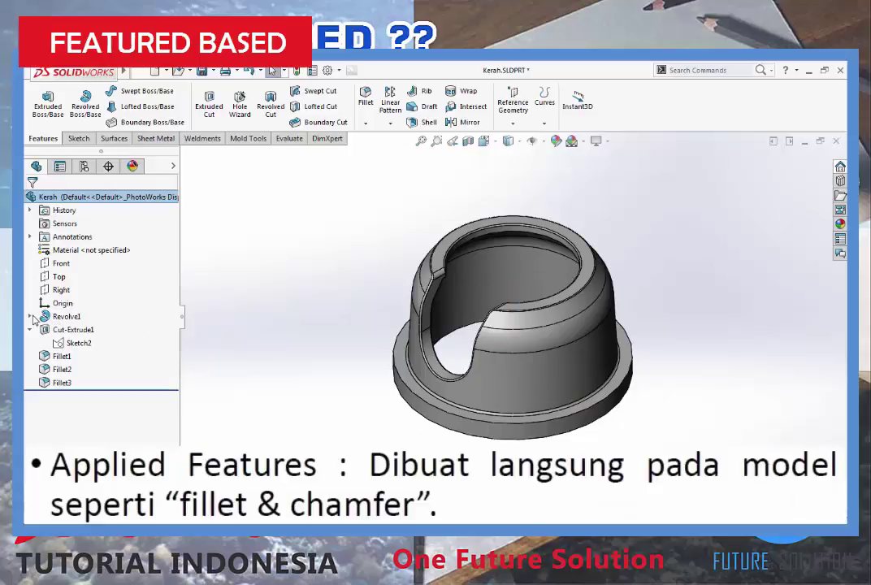
left_click(29, 329)
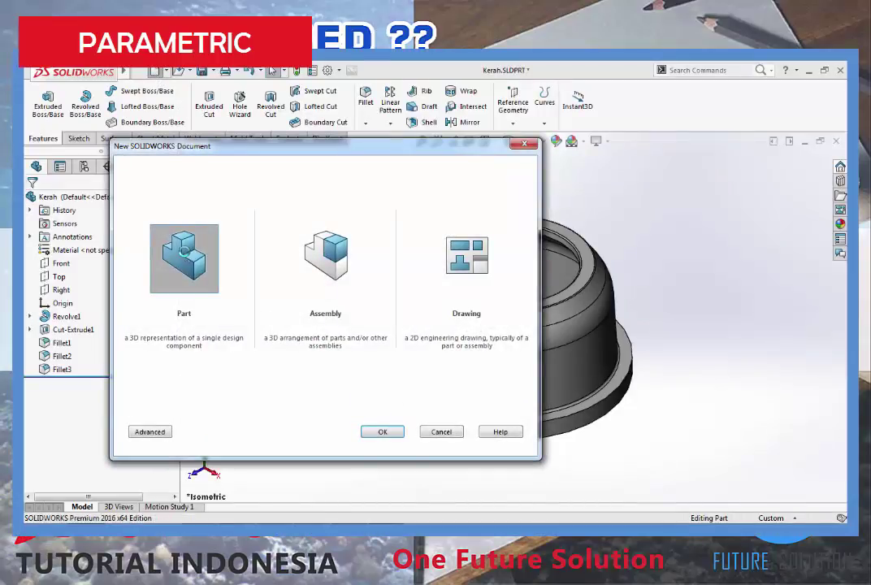
Step: Create a new part and start a sketch on its Top plane
double_click(183, 252)
left_click(58, 275)
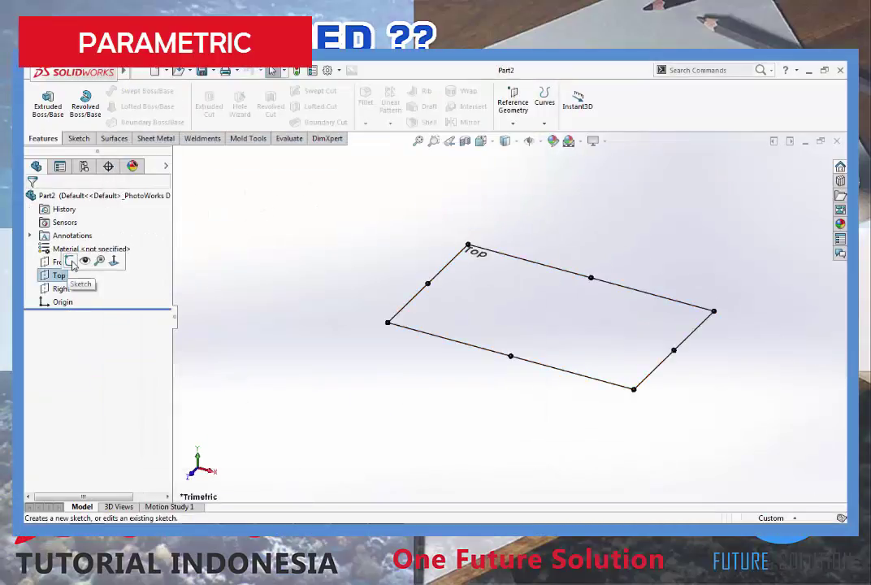
left_click(71, 261)
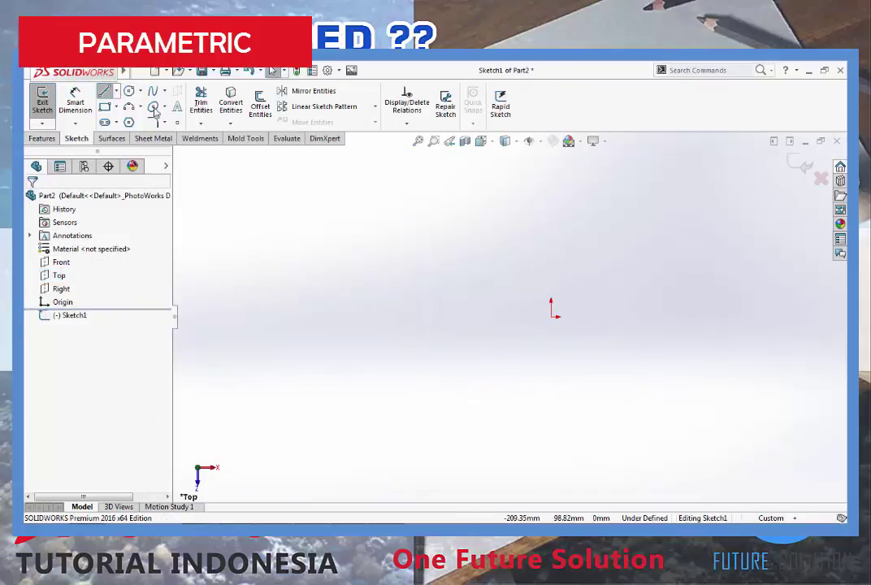
Step: Draw a closed three-line triangle with a horizontal base using the Line tool
left_click(104, 91)
left_click(451, 317)
left_click(551, 191)
left_click(655, 317)
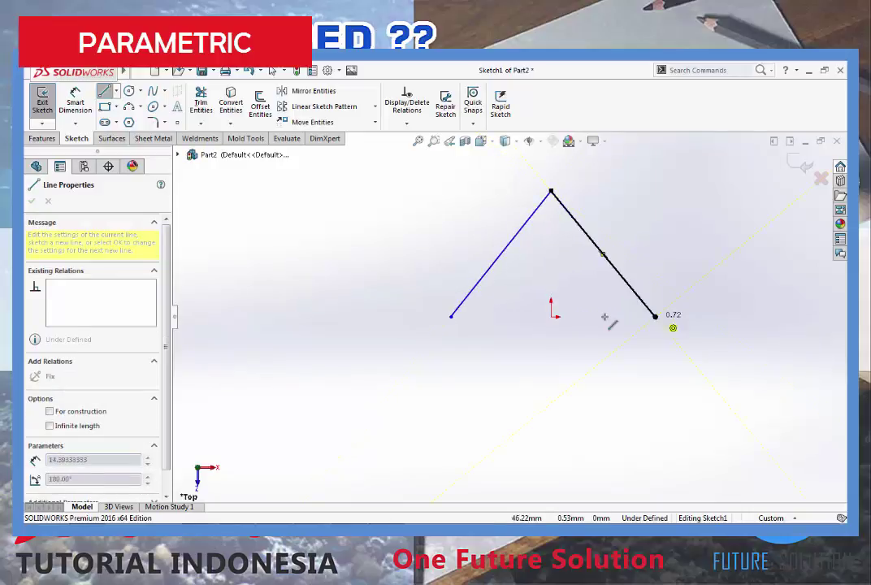
left_click(452, 318)
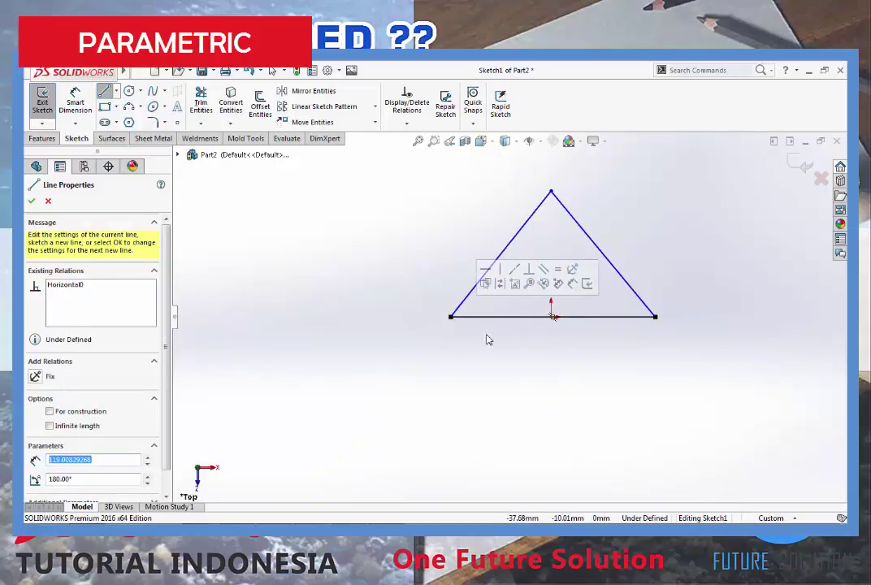
key("Escape")
Step: Centre the triangle's base on the origin and make the two slanted sides equal
left_click(407, 122)
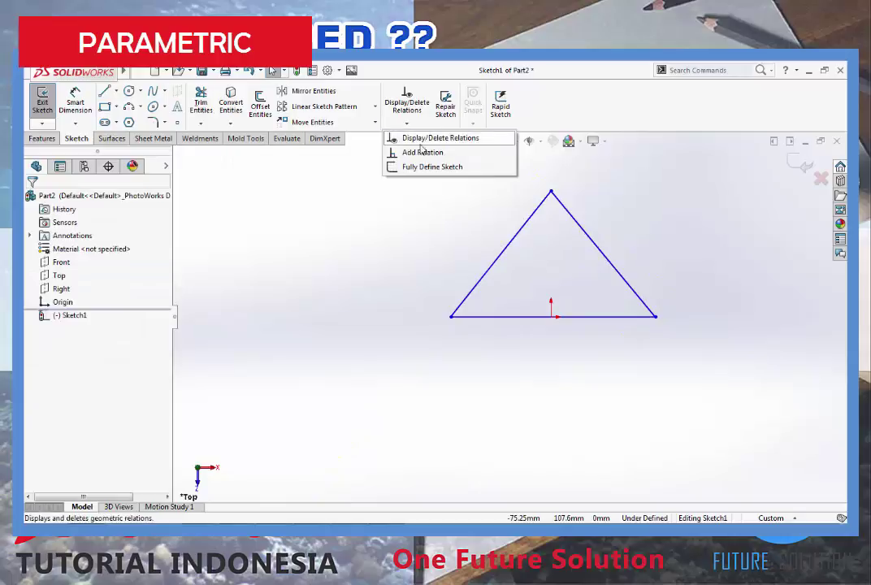
left_click(424, 154)
left_click(551, 317)
left_click(572, 317)
left_click(52, 395)
left_click(505, 248)
left_click(602, 256, "ctrl")
left_click(543, 215)
left_click(414, 241)
Step: Dimension the triangle with a 150 base width and a 200 height
left_click(75, 102)
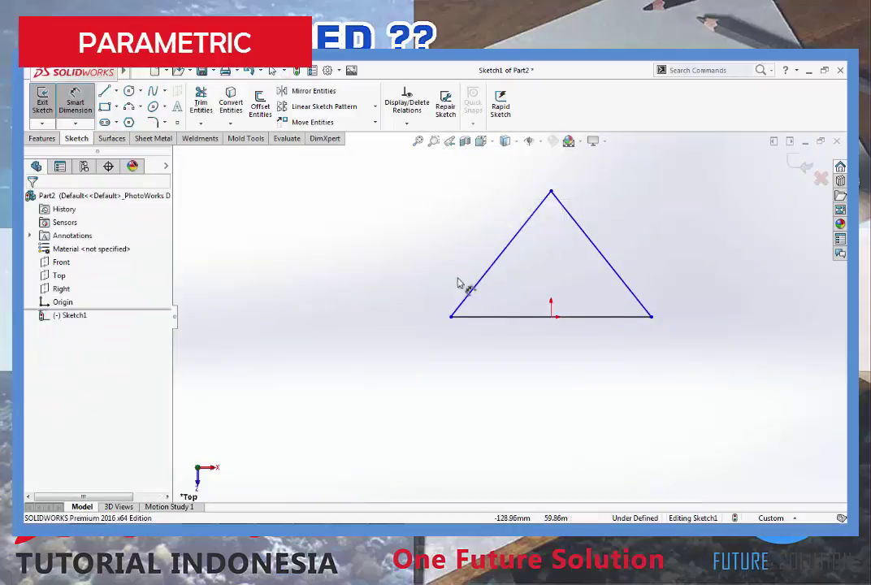
left_click(519, 318)
left_click(520, 386)
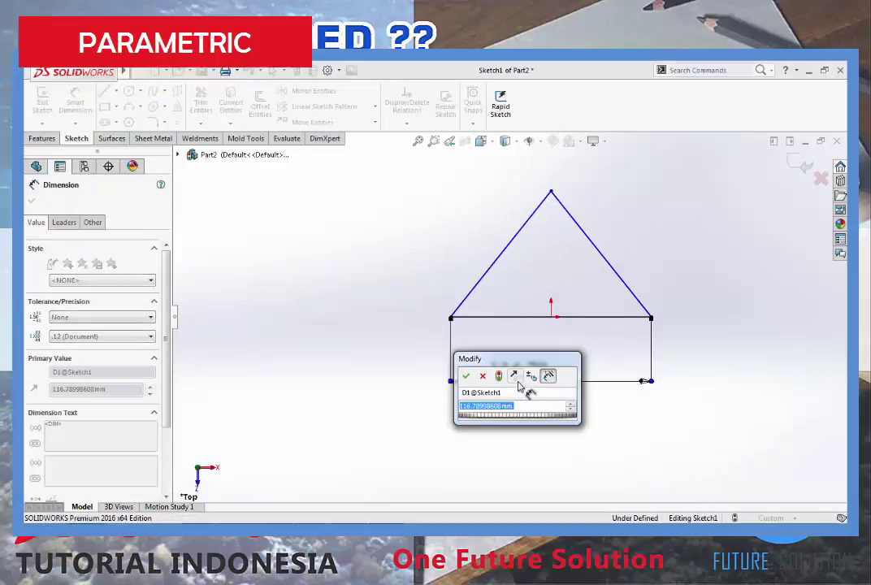
type("150")
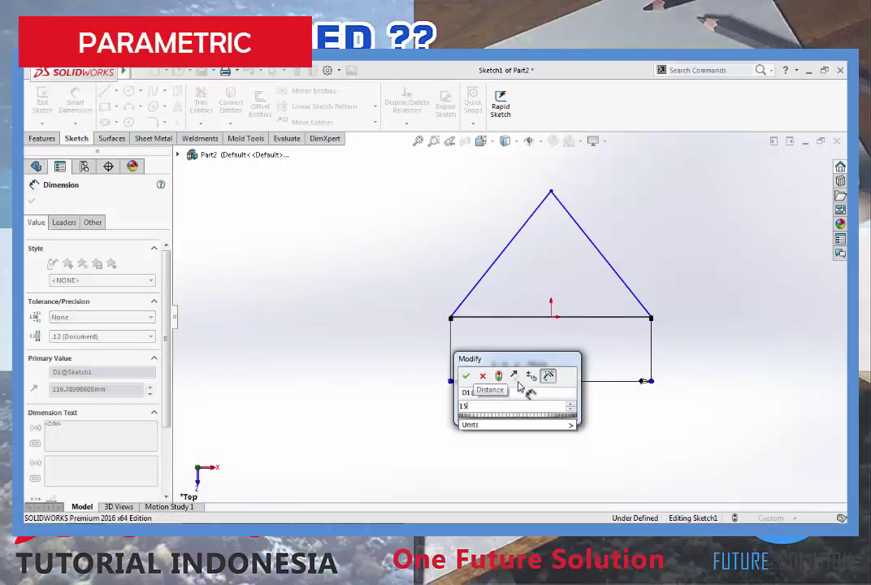
key("Return")
left_click(573, 226)
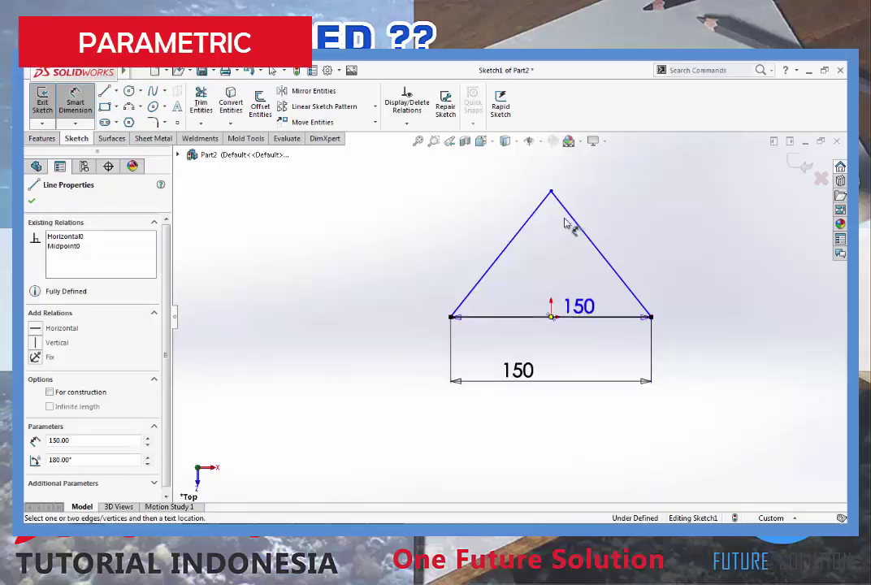
left_click(552, 194)
left_click(707, 240)
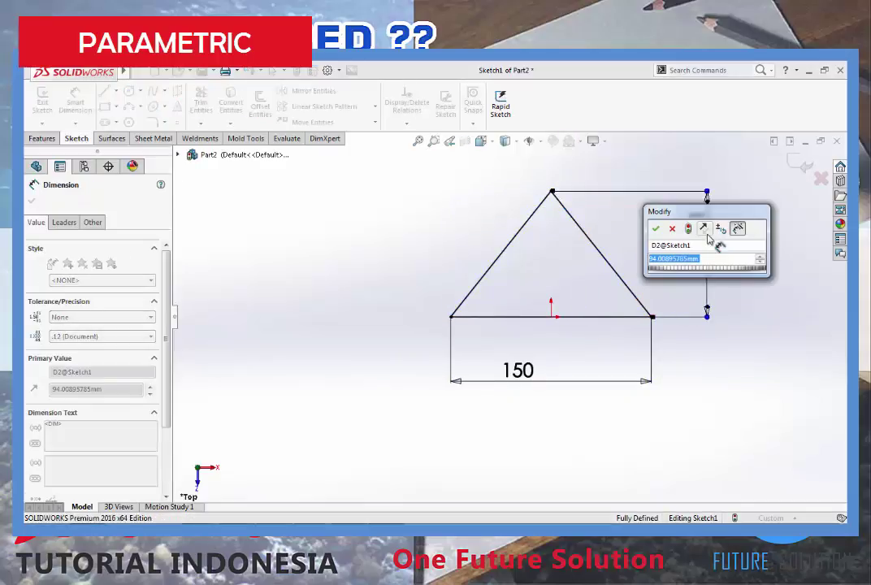
type("4200")
key("Return")
key("f")
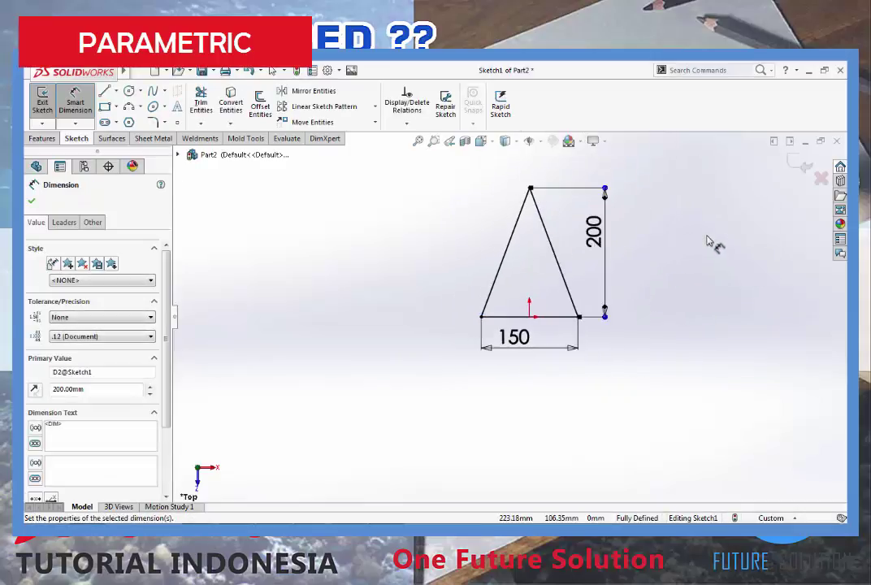
left_click(673, 317)
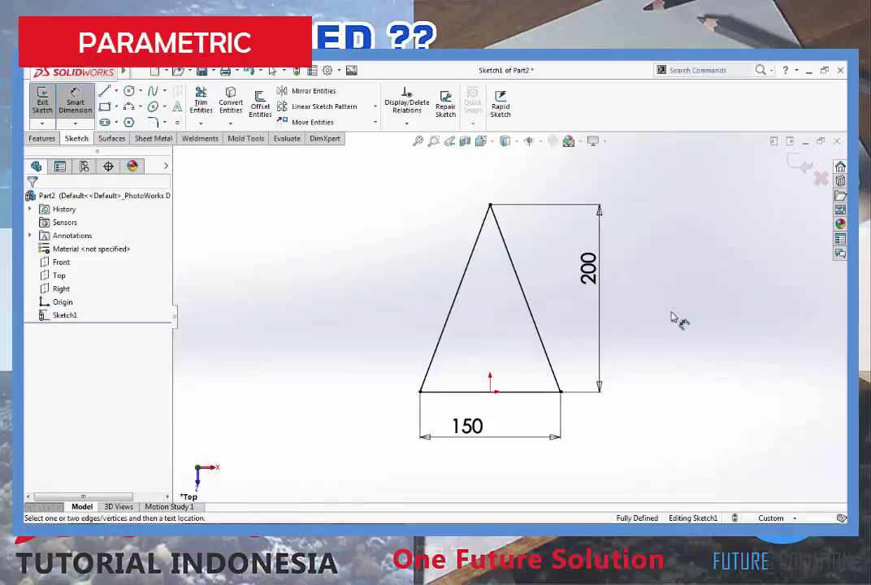
key("Escape")
Step: Shift the 200 and 150 dimension labels slightly to the right
left_click_drag(599, 363, 607, 364)
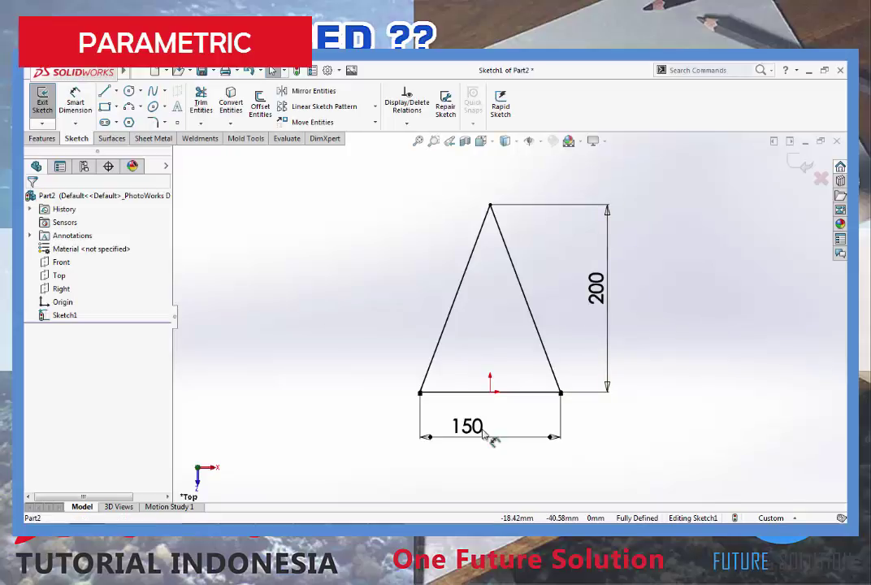
left_click_drag(487, 437, 506, 441)
left_click(626, 431)
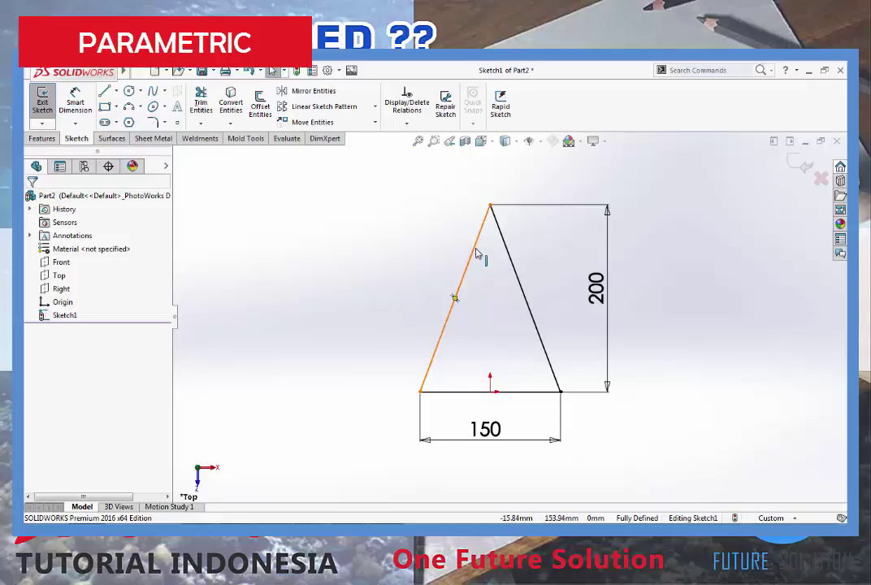
Step: Check the left edge's Equal length1 relation, then select the 200 height dimension D2@Sketch1
left_click(476, 252)
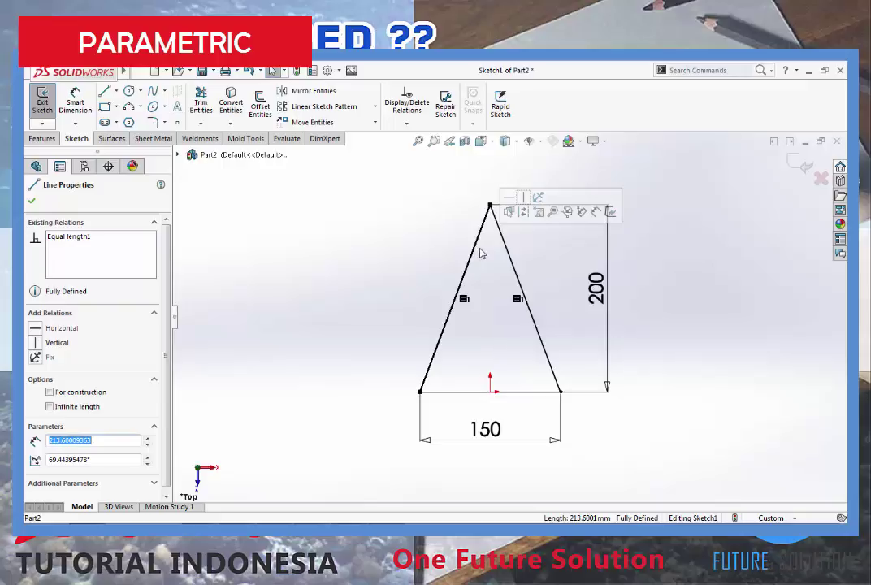
mouse_move(463, 299)
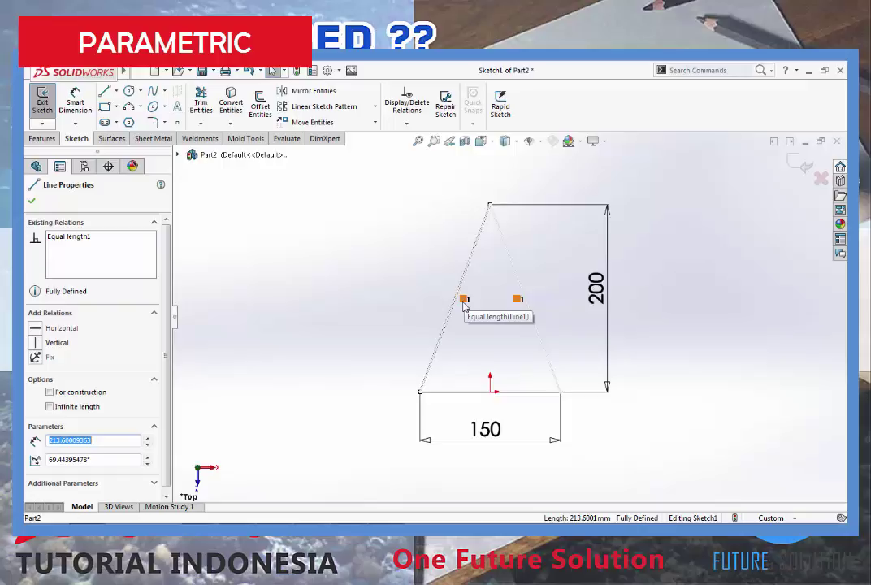
left_click(488, 293)
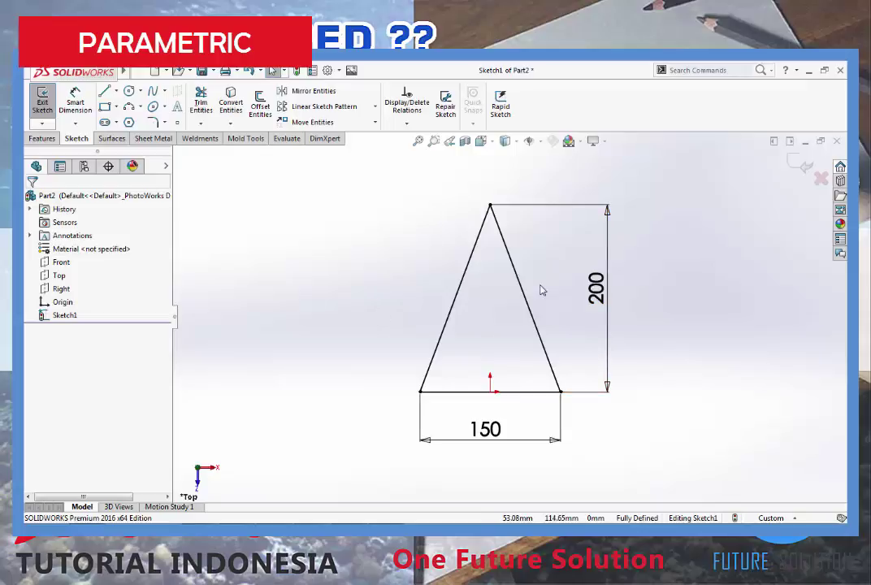
left_click(596, 289)
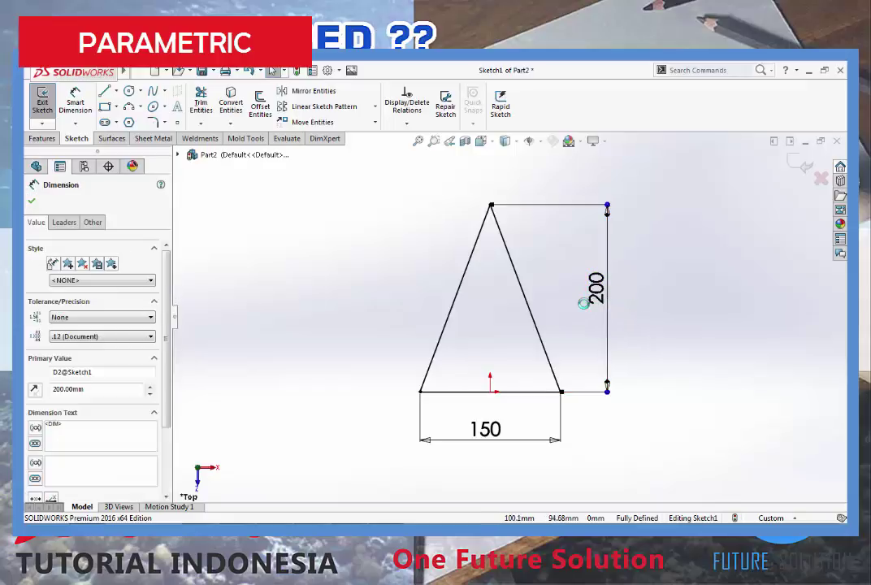
Step: Delete the 200 height dimension and add an Equal relation to all three triangle sides
key("Delete")
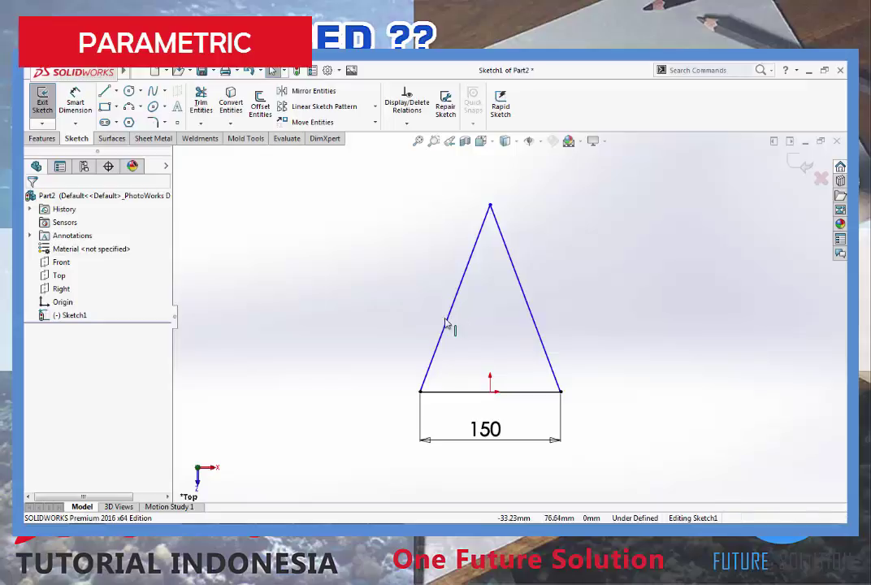
left_click(406, 104)
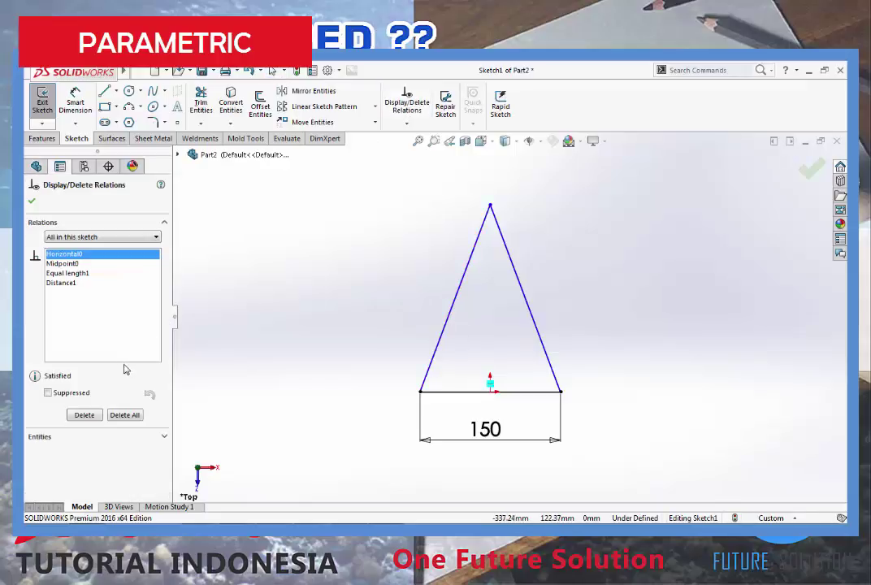
left_click(36, 166)
left_click(406, 123)
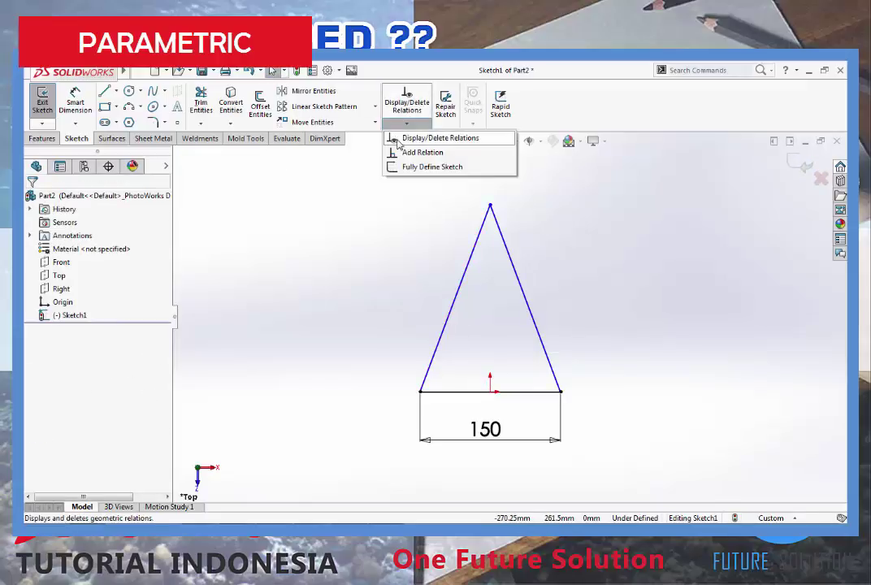
left_click(402, 153)
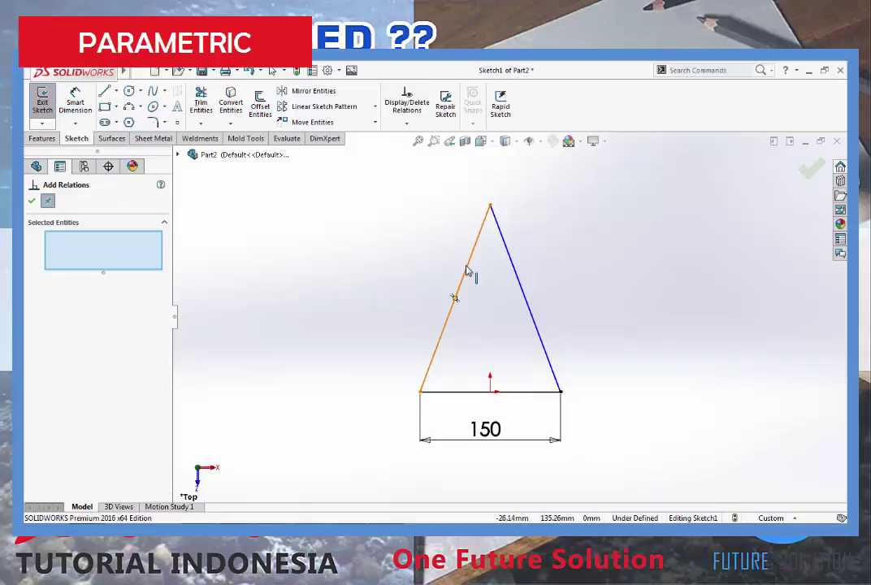
left_click(467, 271)
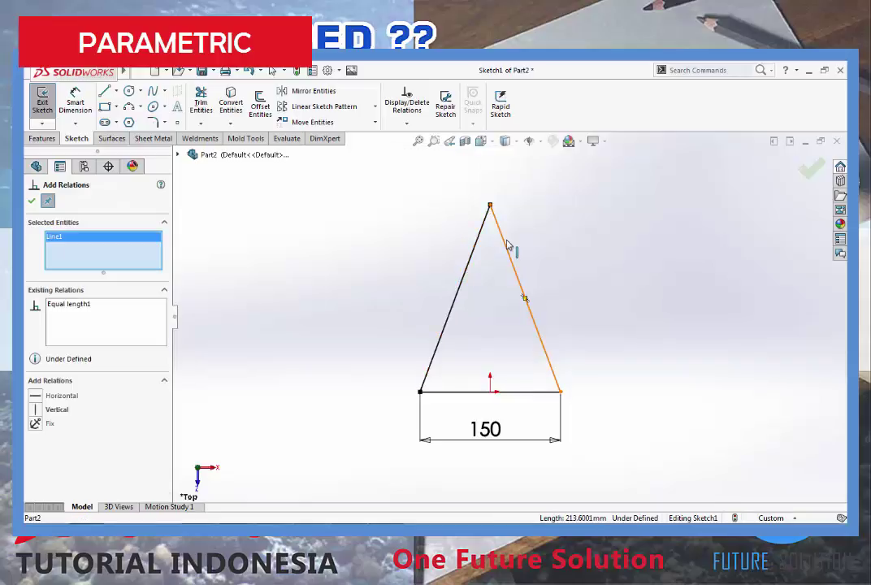
left_click(507, 248)
left_click(534, 394)
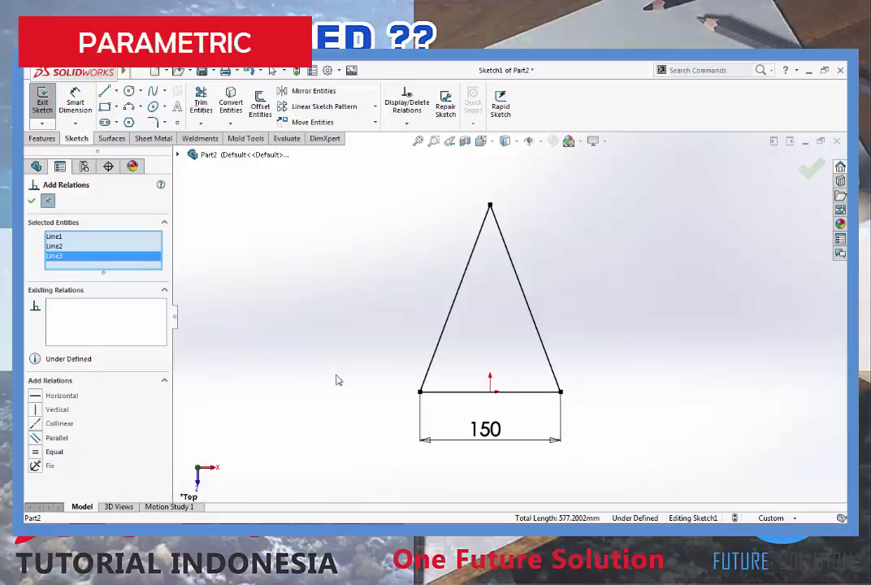
left_click(36, 458)
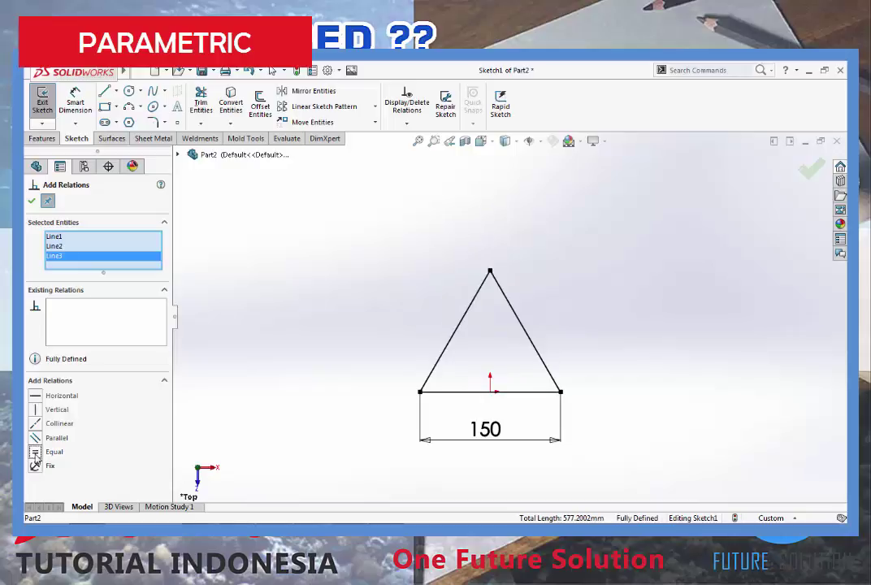
Step: Accept the Equal relation and change the base dimension from 150 to 200
left_click(32, 200)
scroll(497, 400, "down", 3)
scroll(510, 397, "up", 1)
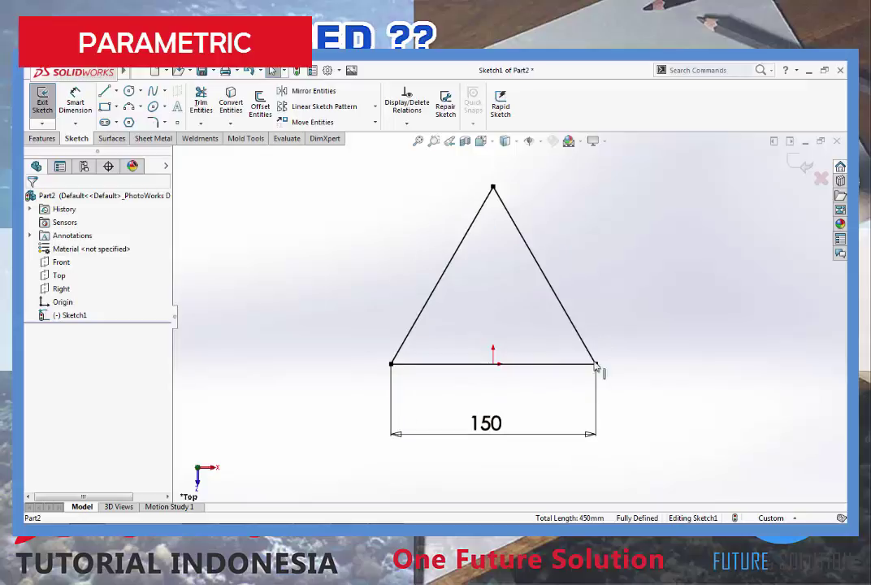
double_click(501, 437)
type("200")
key("Return")
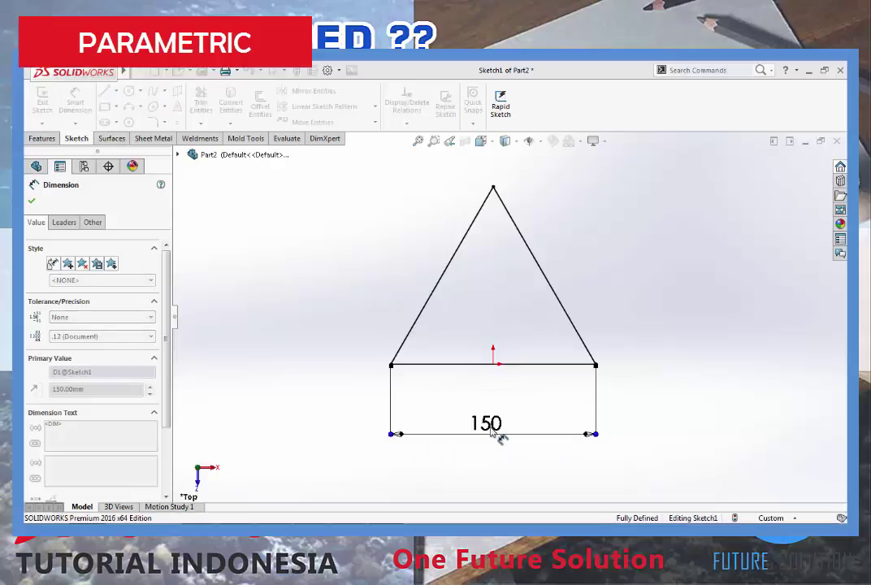
scroll(520, 321, "up", 2)
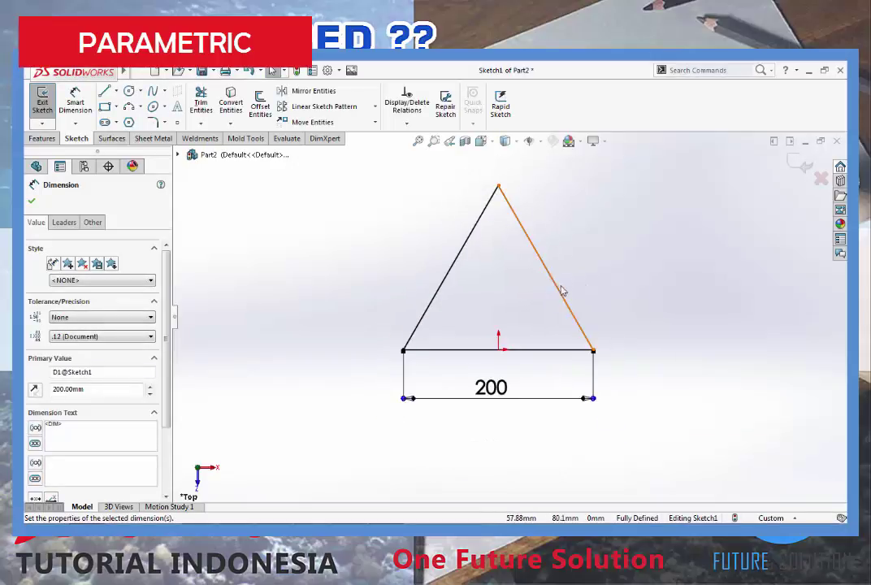